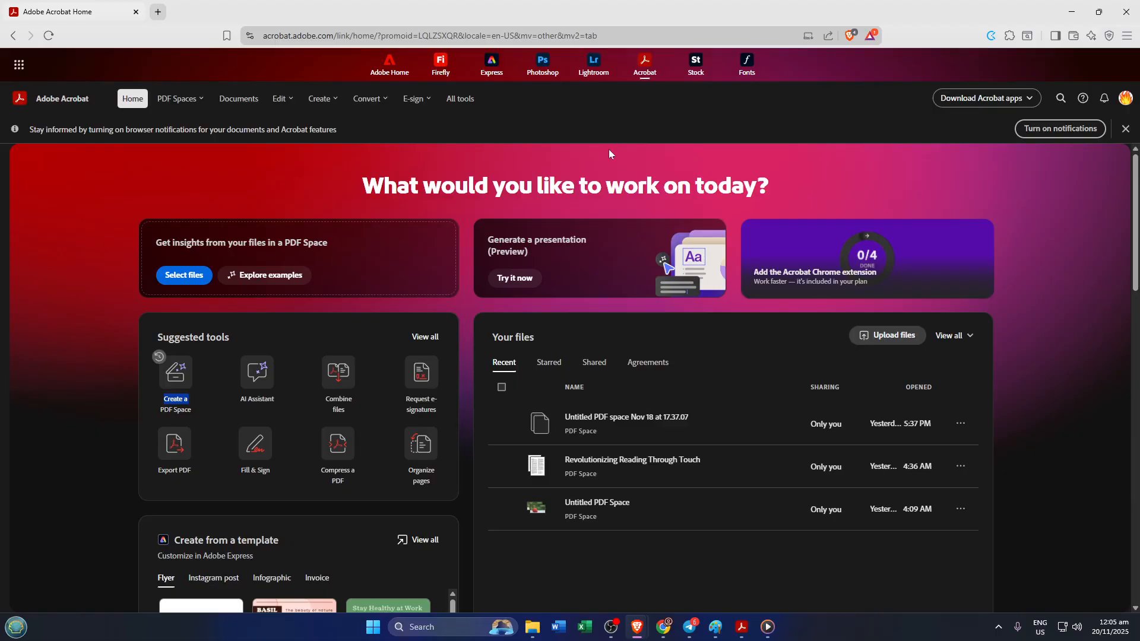
Switch to Adobe Acrobat and, in PDF editing mode, start a new text box in the blank area beside the Ÿ‡ text
click(741, 626)
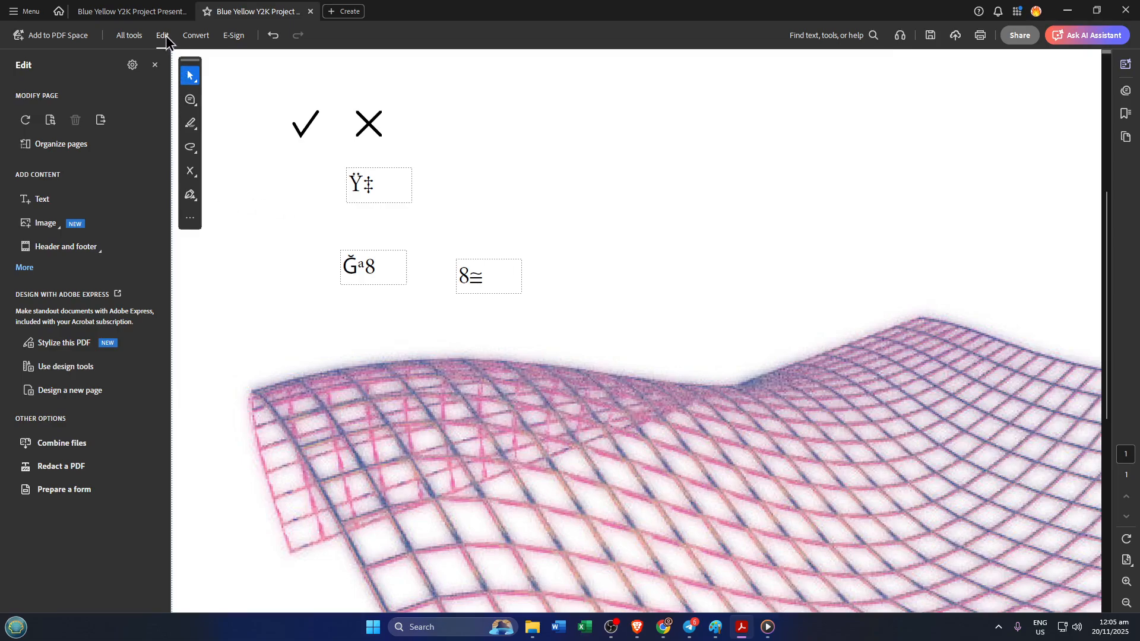
click(136, 35)
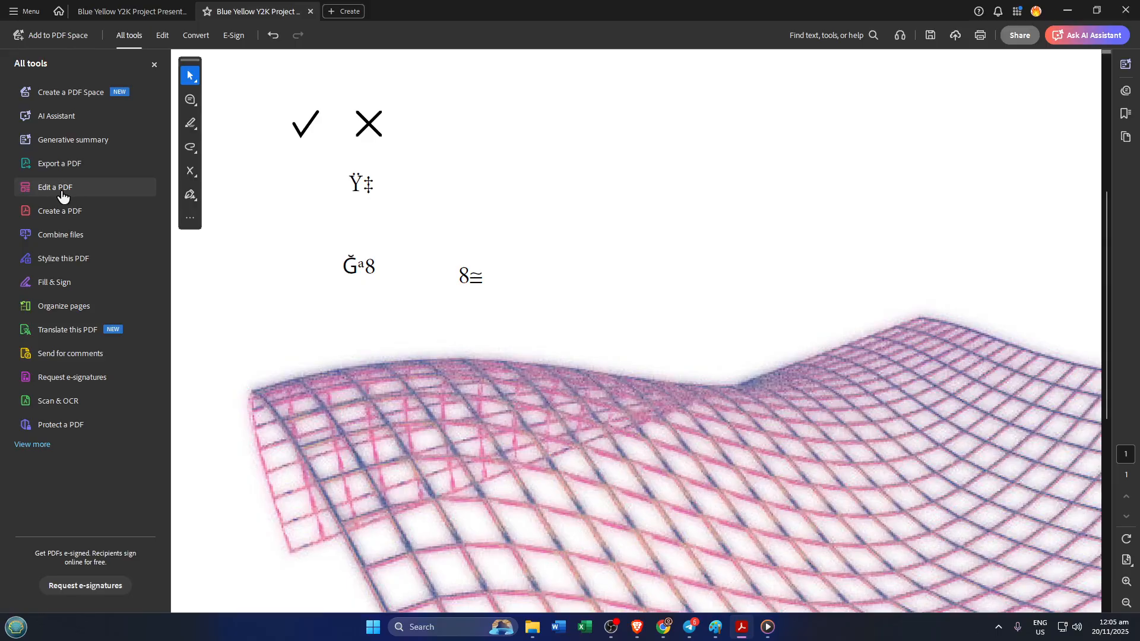
click(61, 196)
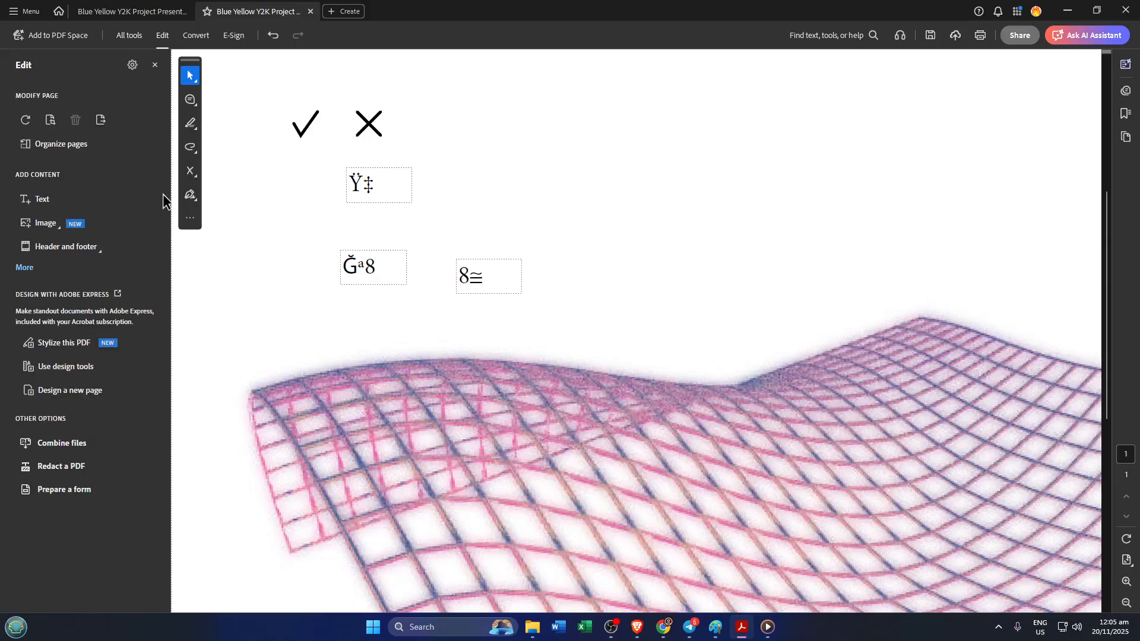
click(41, 200)
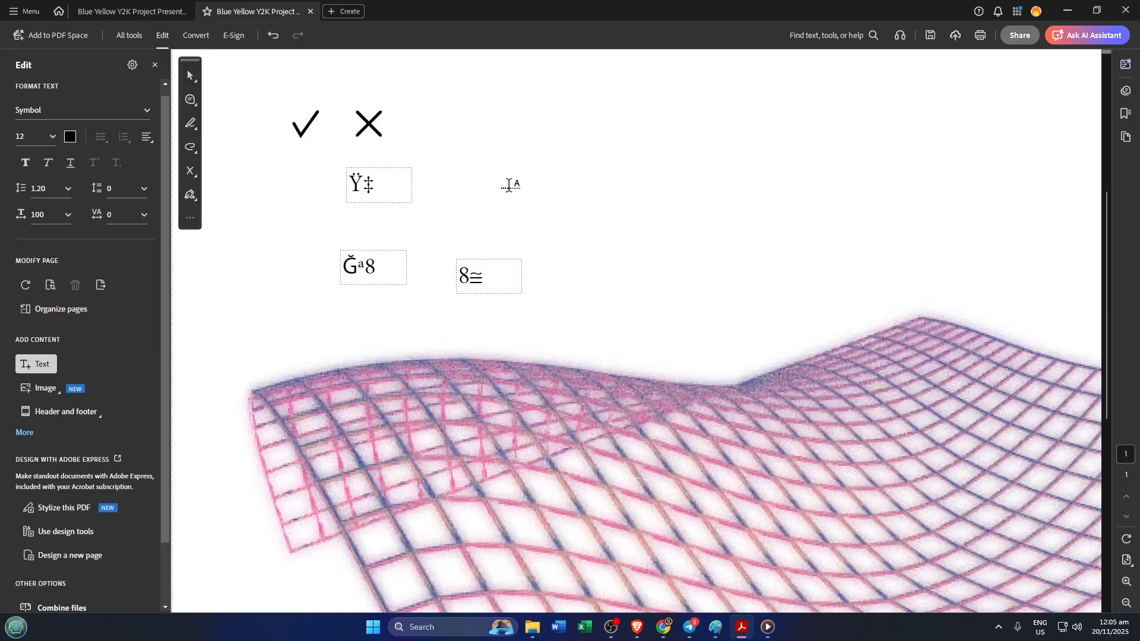
click(510, 184)
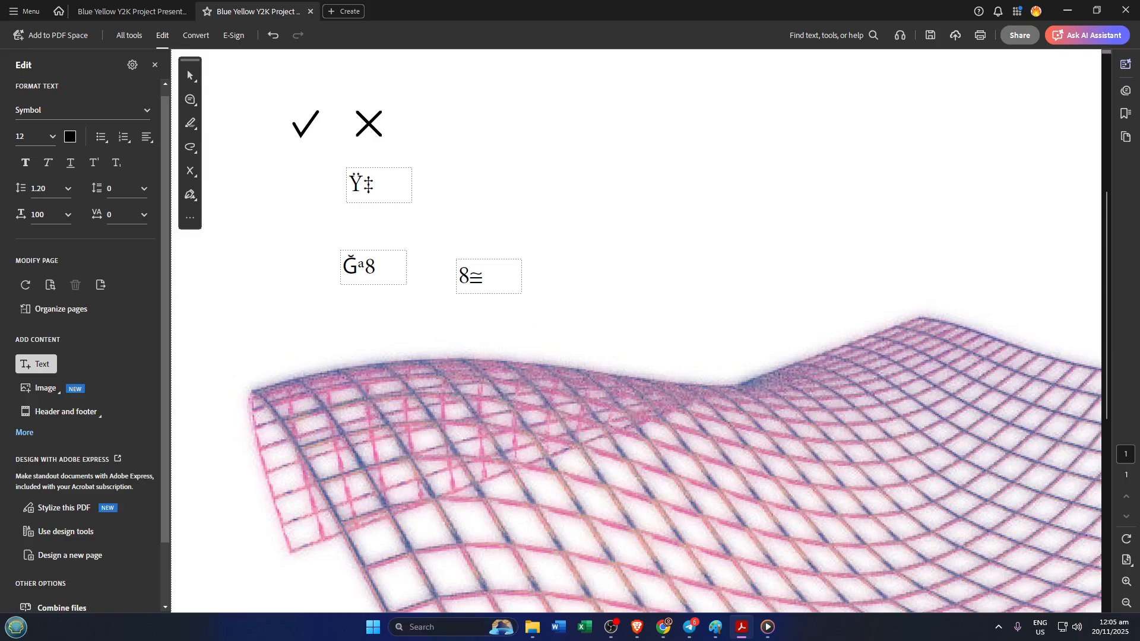
Search Windows for "char" and open Character Map
click(425, 628)
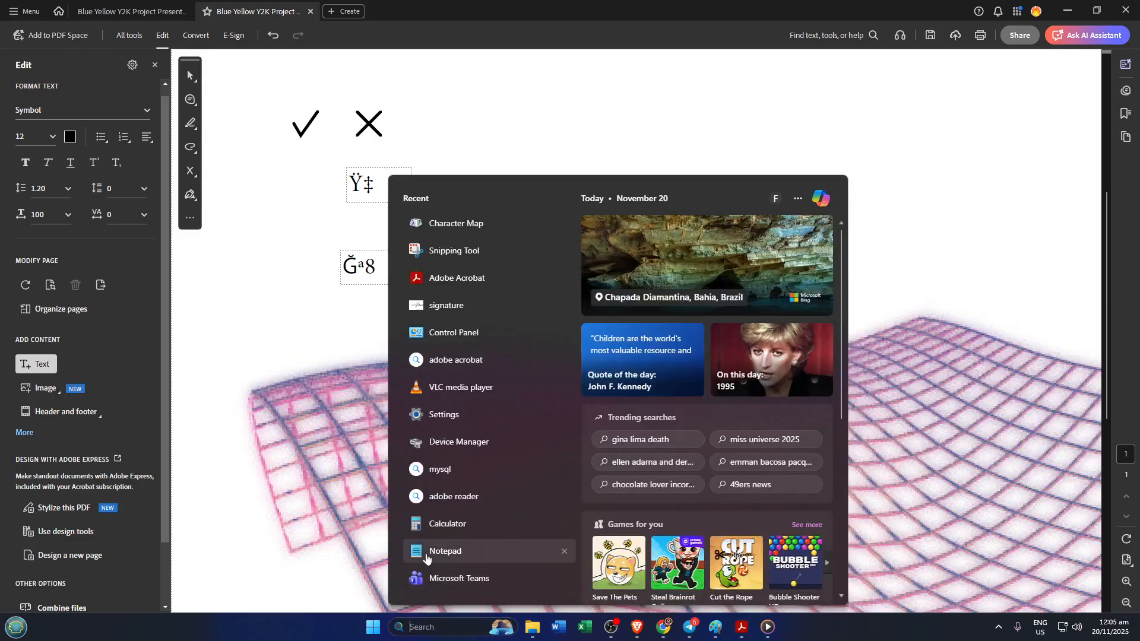
text(char)
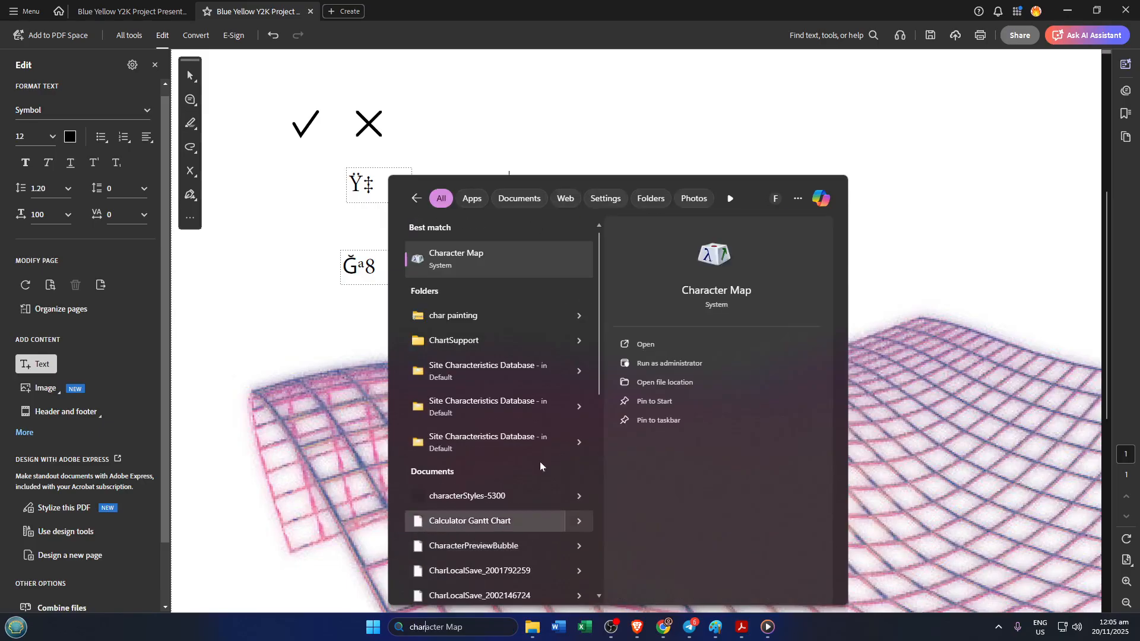
click(520, 261)
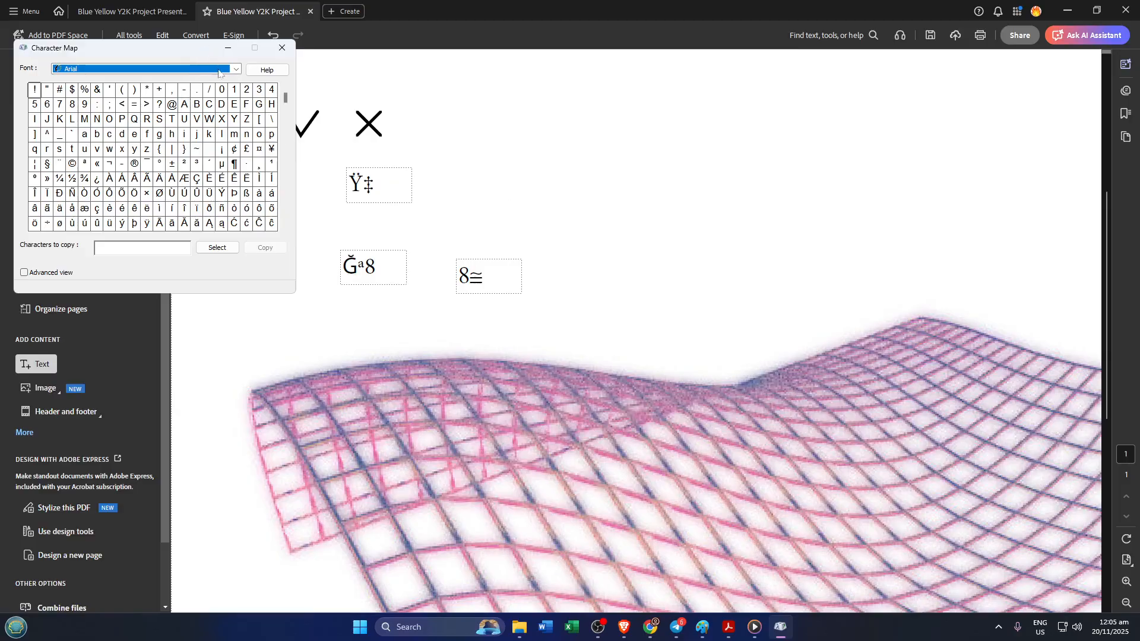
Set the Character Map font to Segoe UI Symbol
click(236, 70)
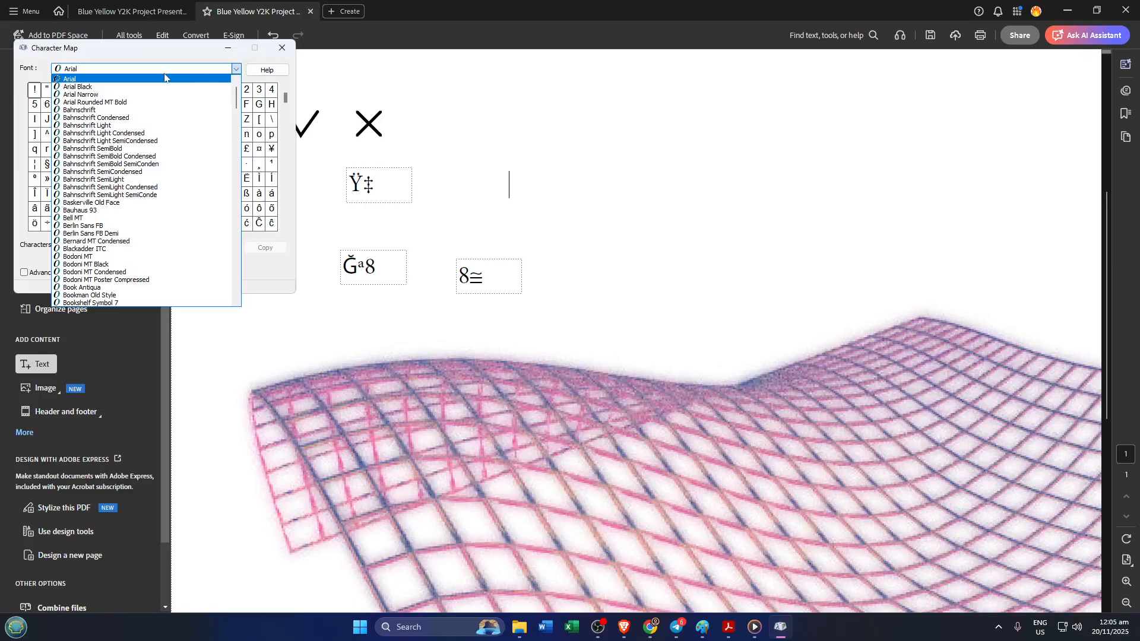
scroll(174, 98, up, 1)
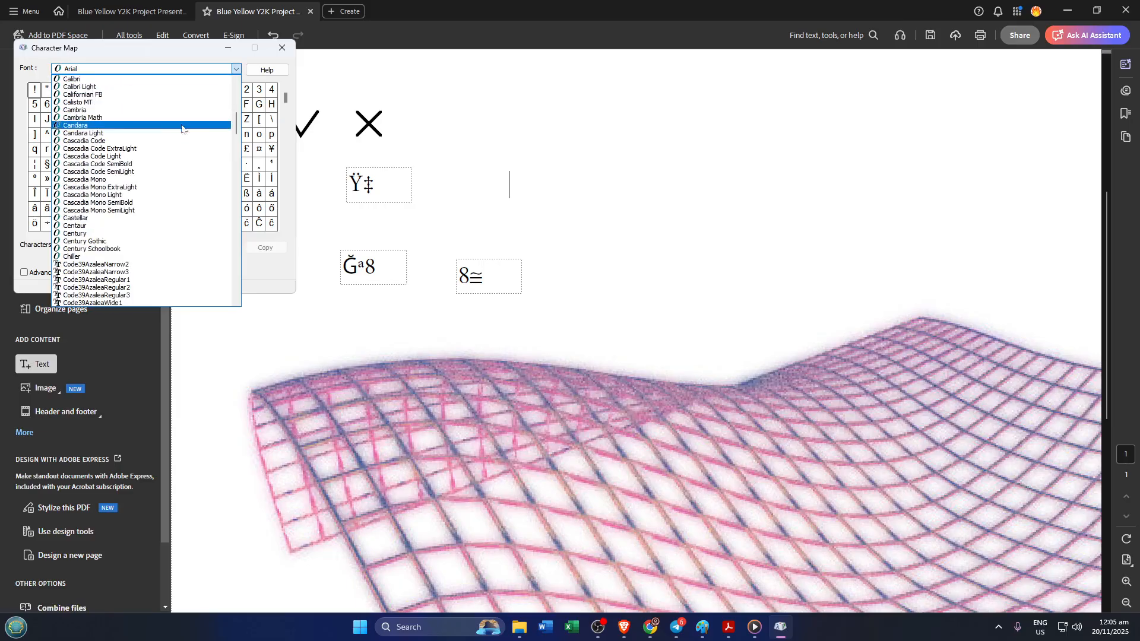
click(154, 59)
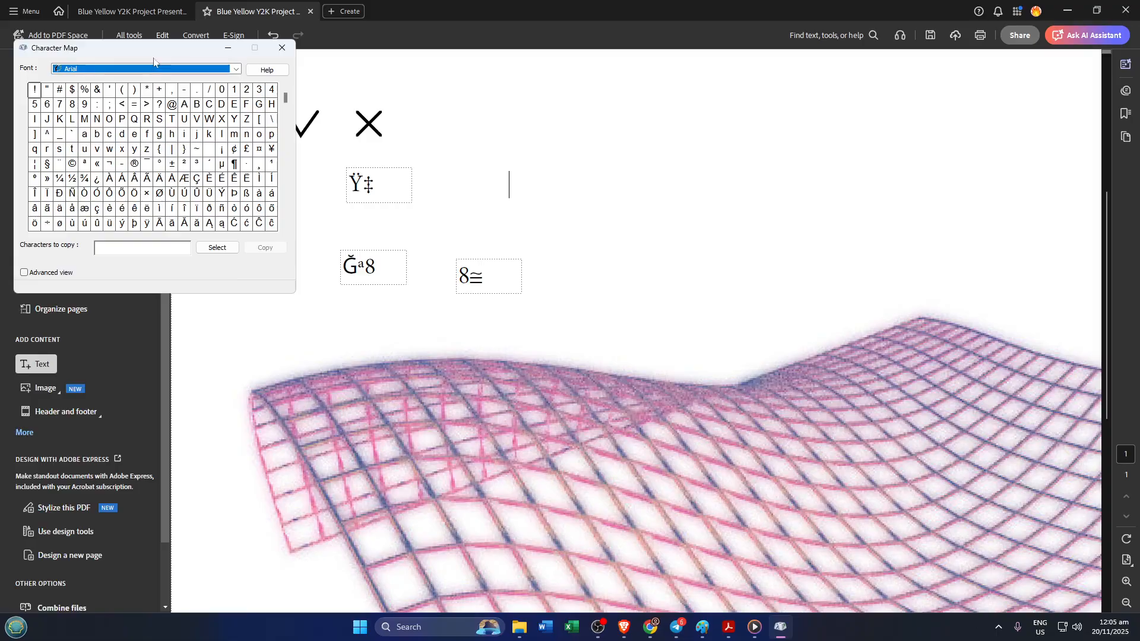
key(s)
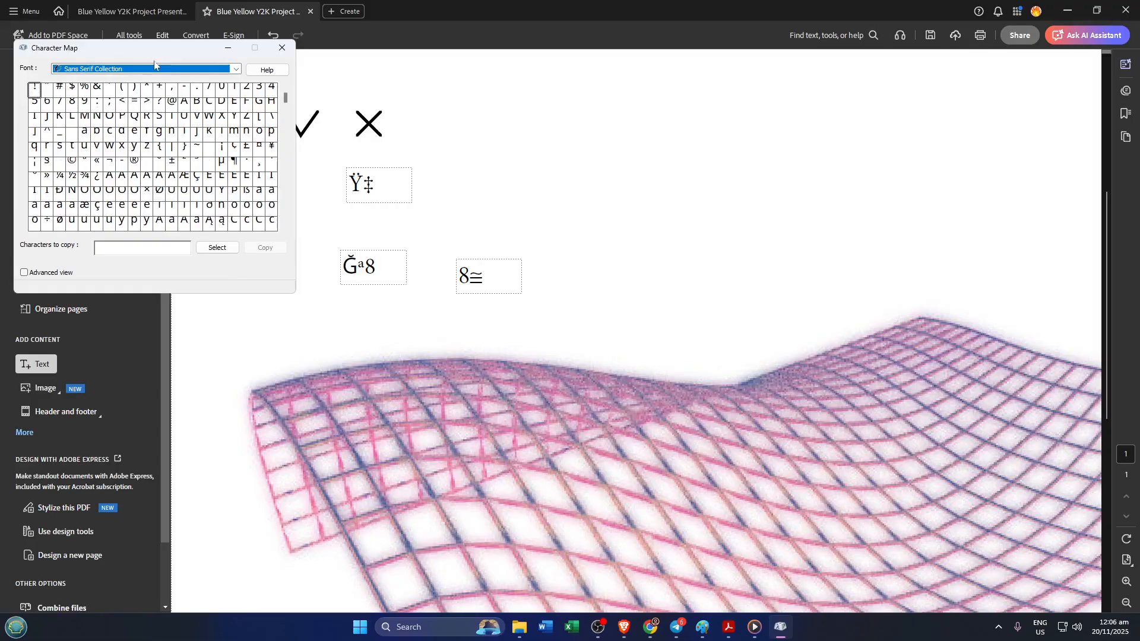
key(s)
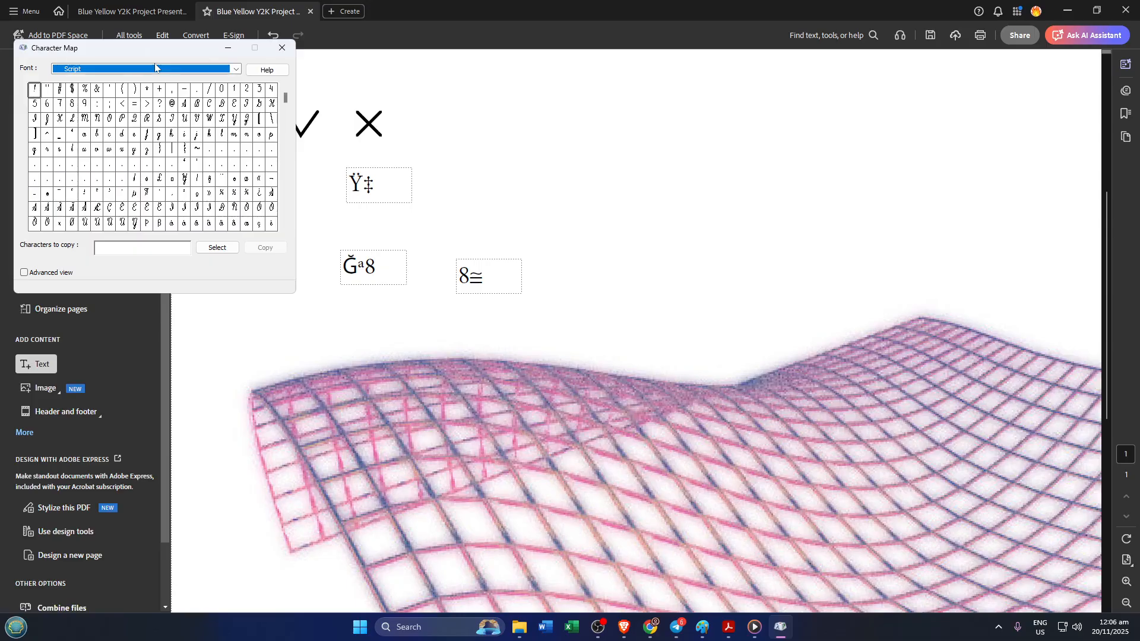
key(s)
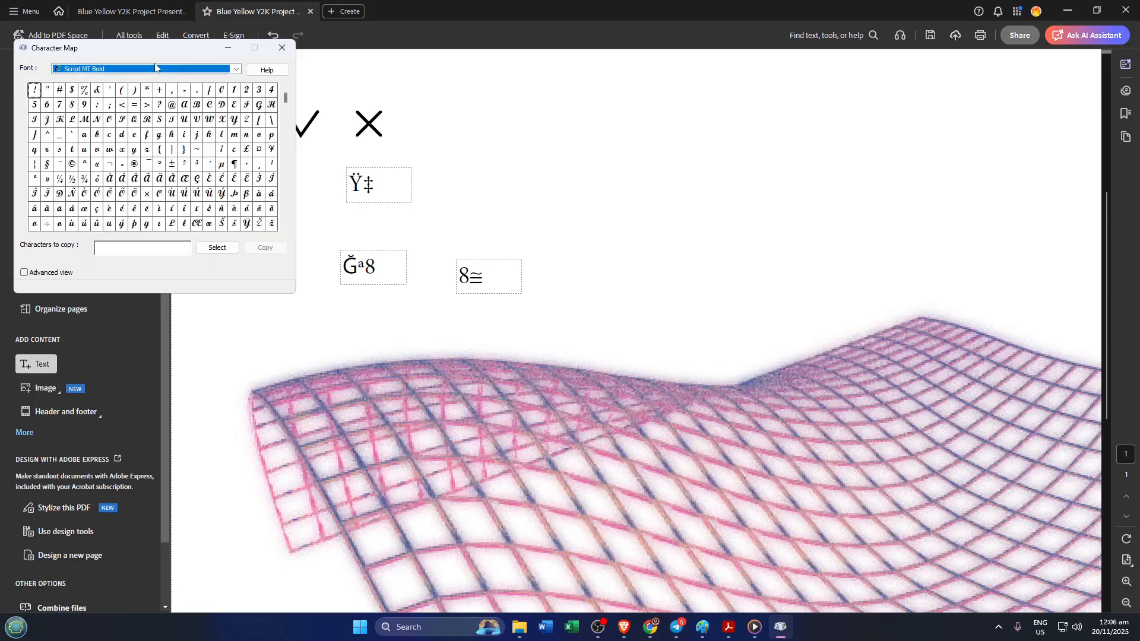
click(156, 68)
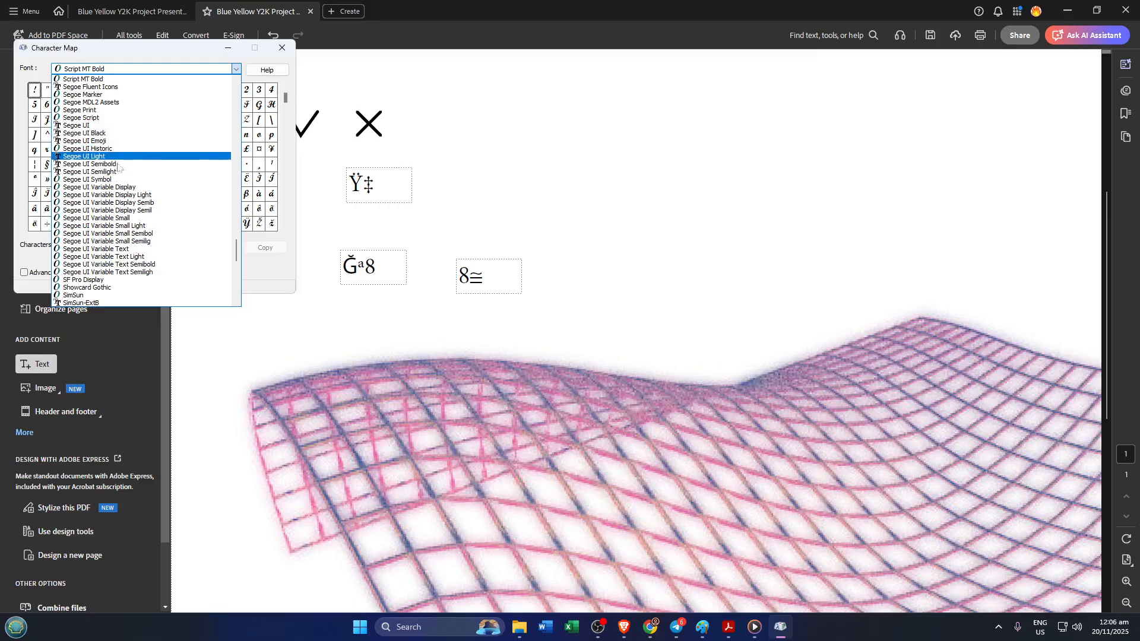
click(112, 180)
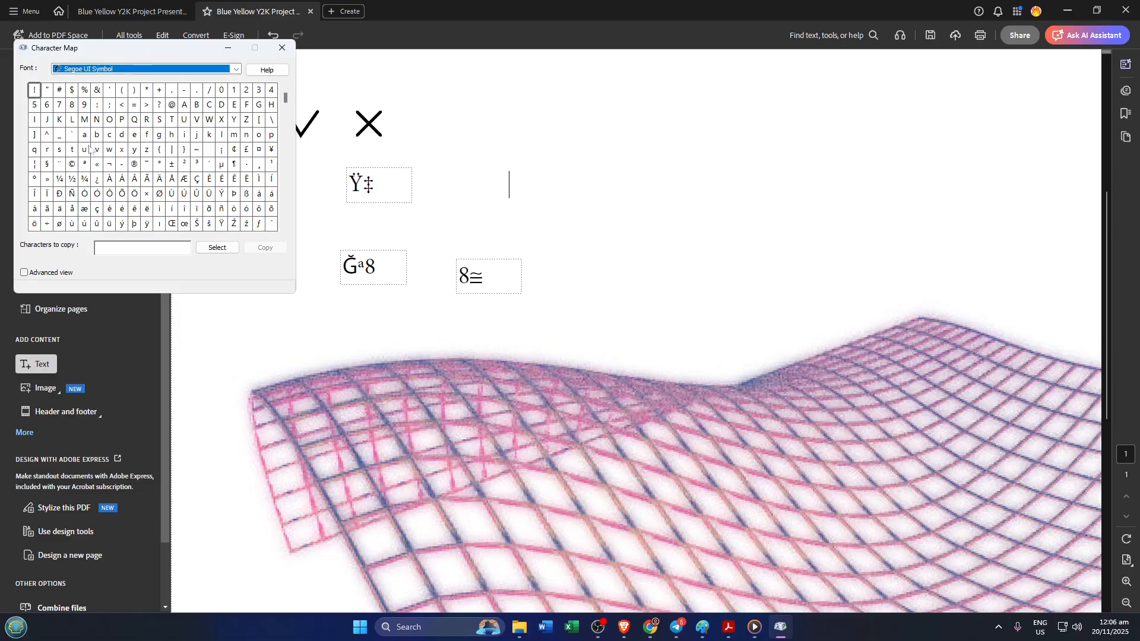
Add the characters §, ® and Æ to the characters to copy, and copy them
click(50, 168)
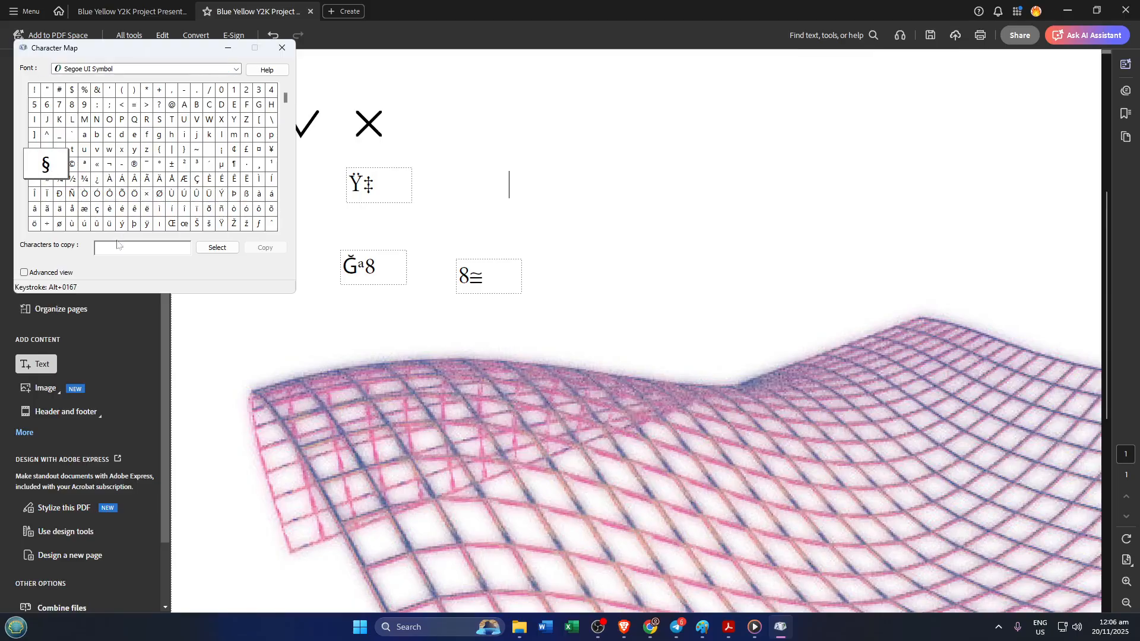
click(214, 248)
click(133, 165)
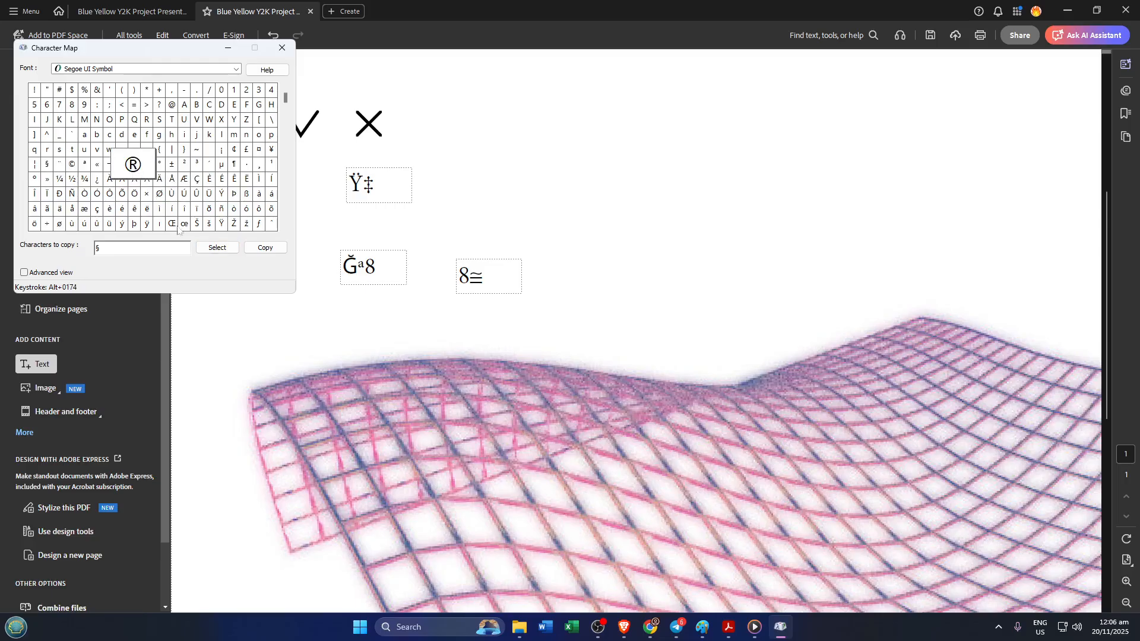
click(210, 249)
click(184, 183)
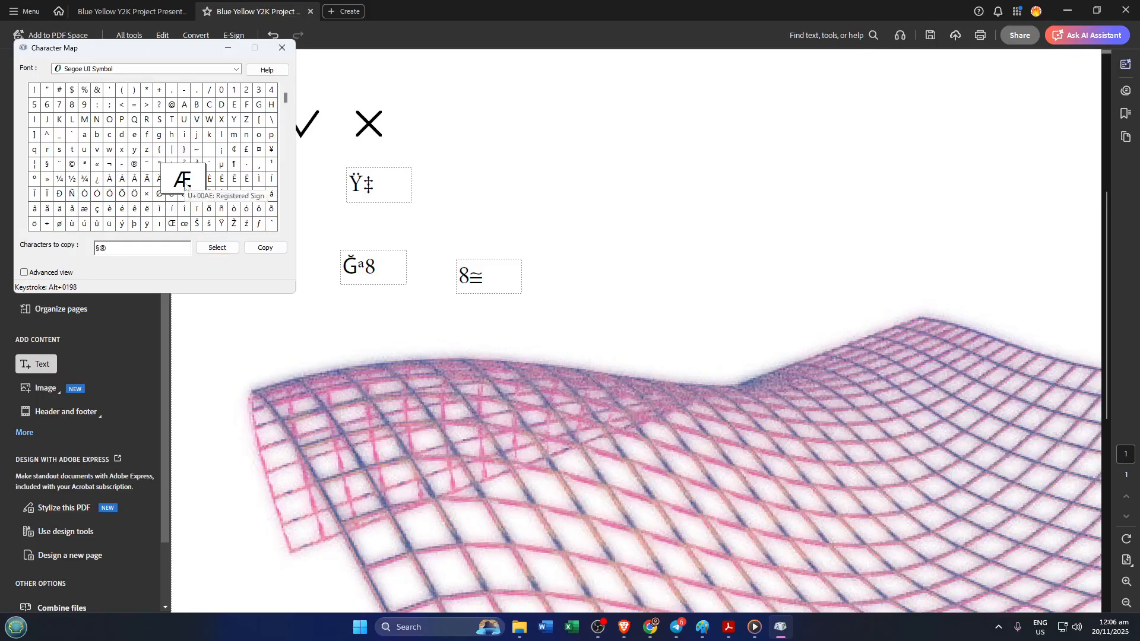
click(214, 249)
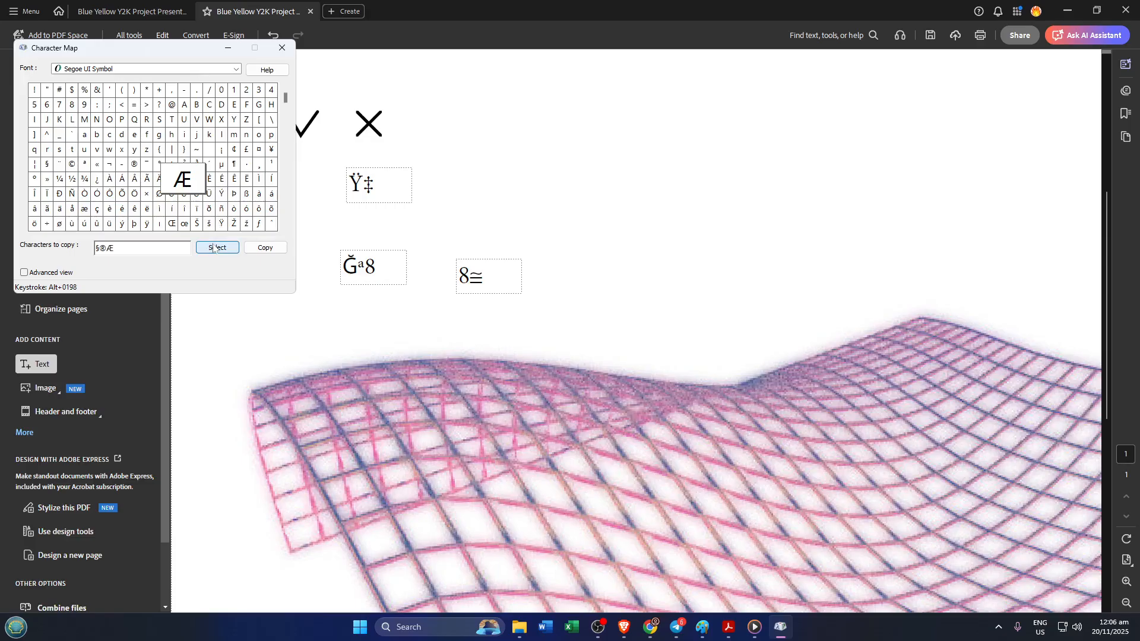
click(261, 252)
Paste the copied symbols into a new text box beside Ÿ‡ in the PDF and widen the box
click(509, 185)
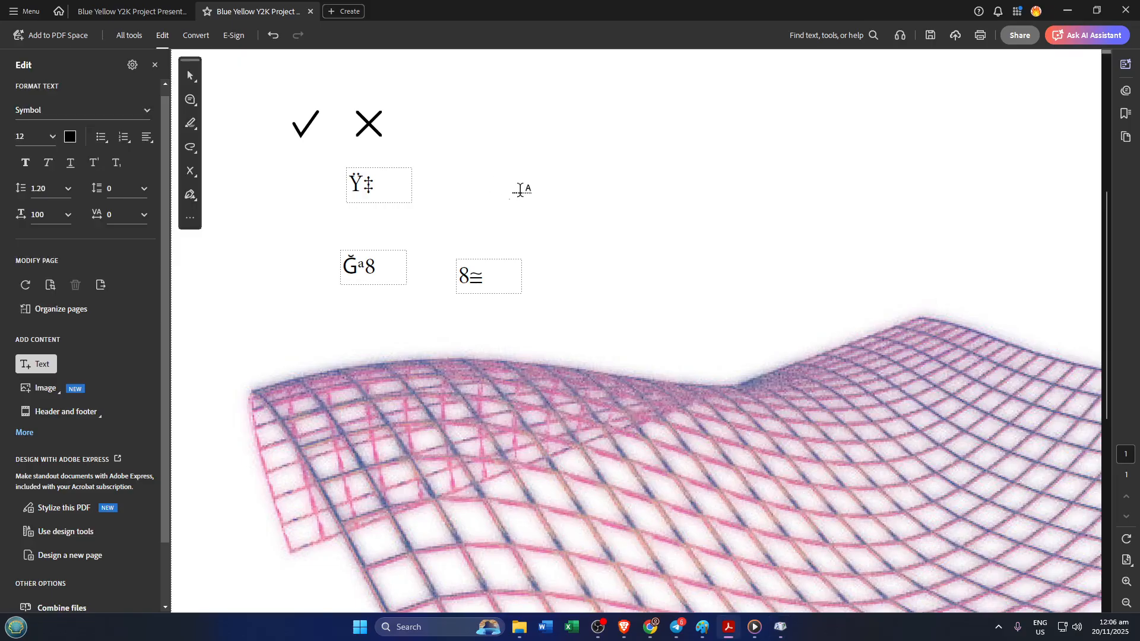
key(ctrl+v)
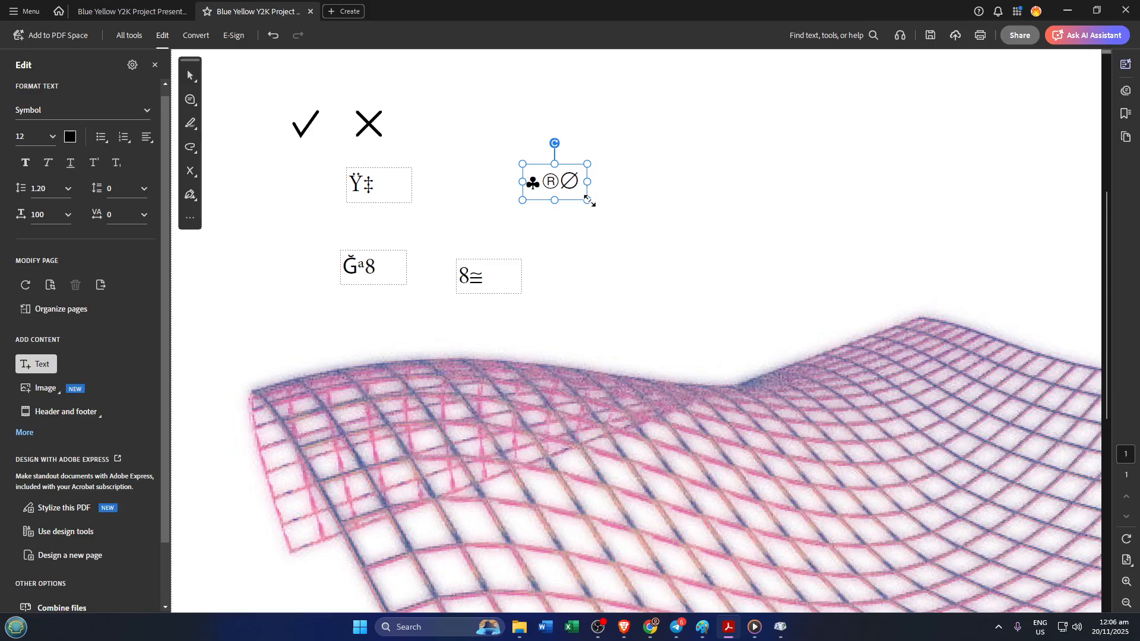
drag(588, 200, 634, 227)
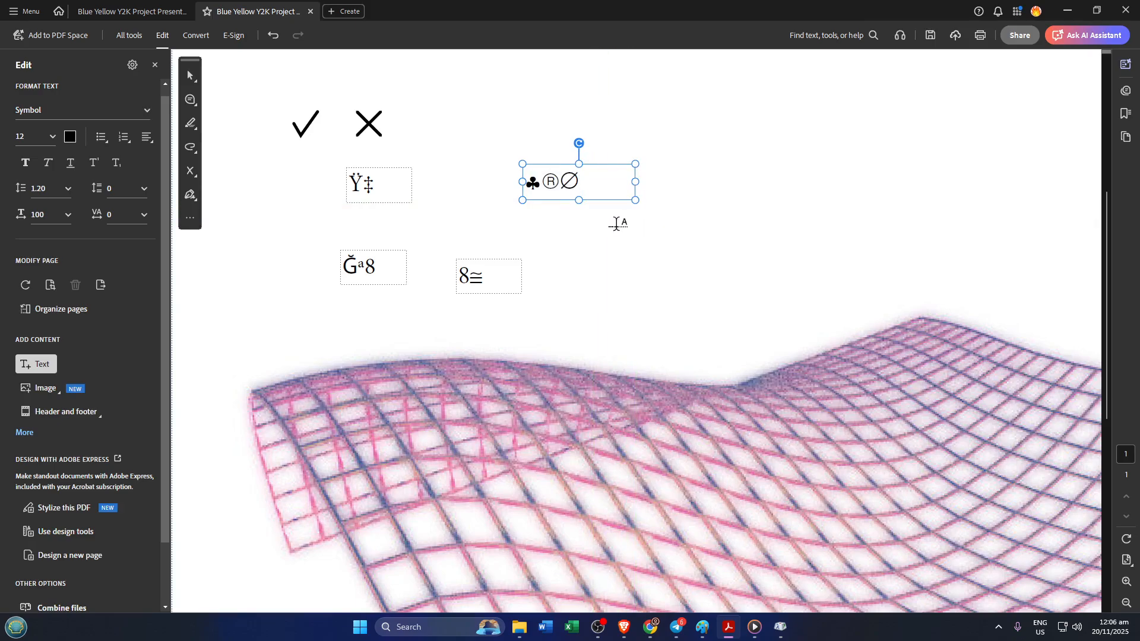
Underline and bold the pasted symbols, increase their font size to 13, and deselect the text box
triple_click(571, 175)
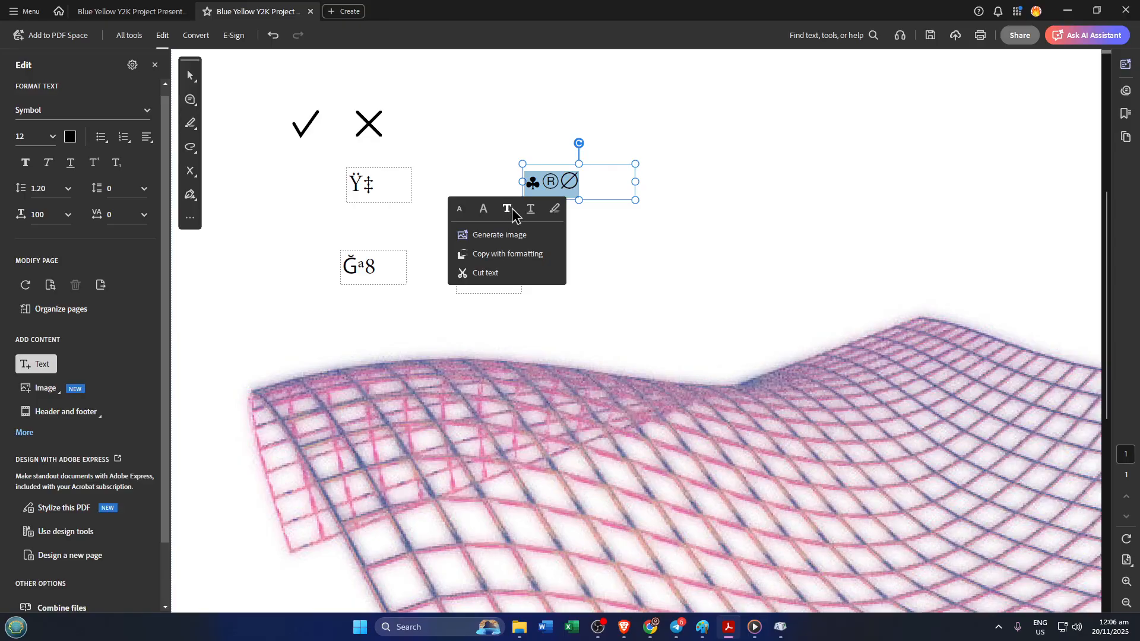
click(529, 210)
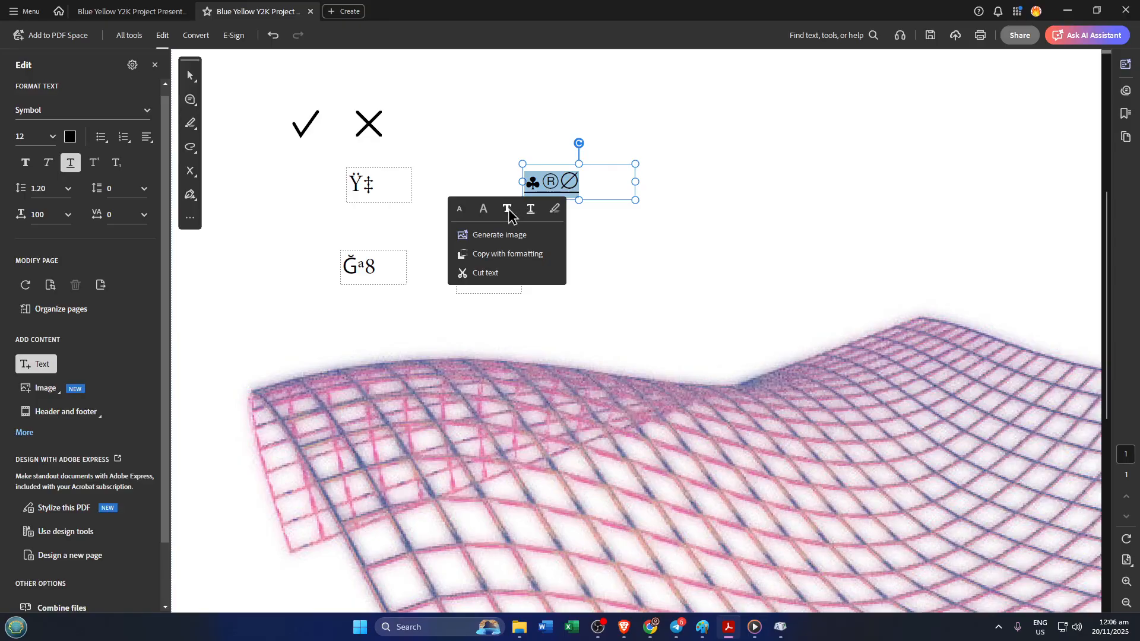
click(507, 209)
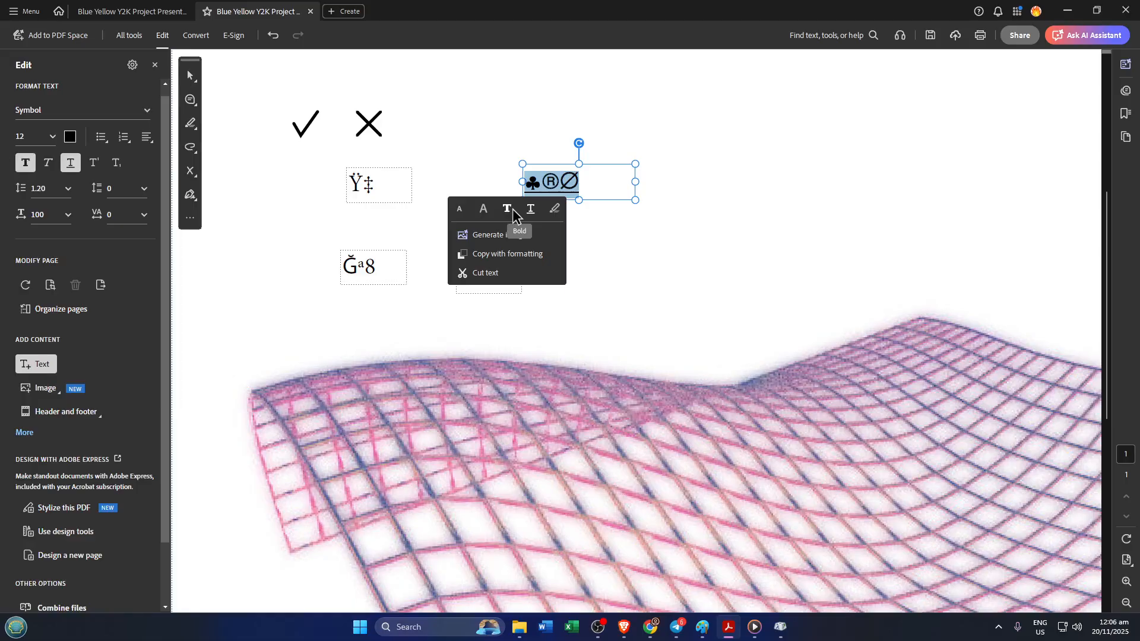
click(483, 210)
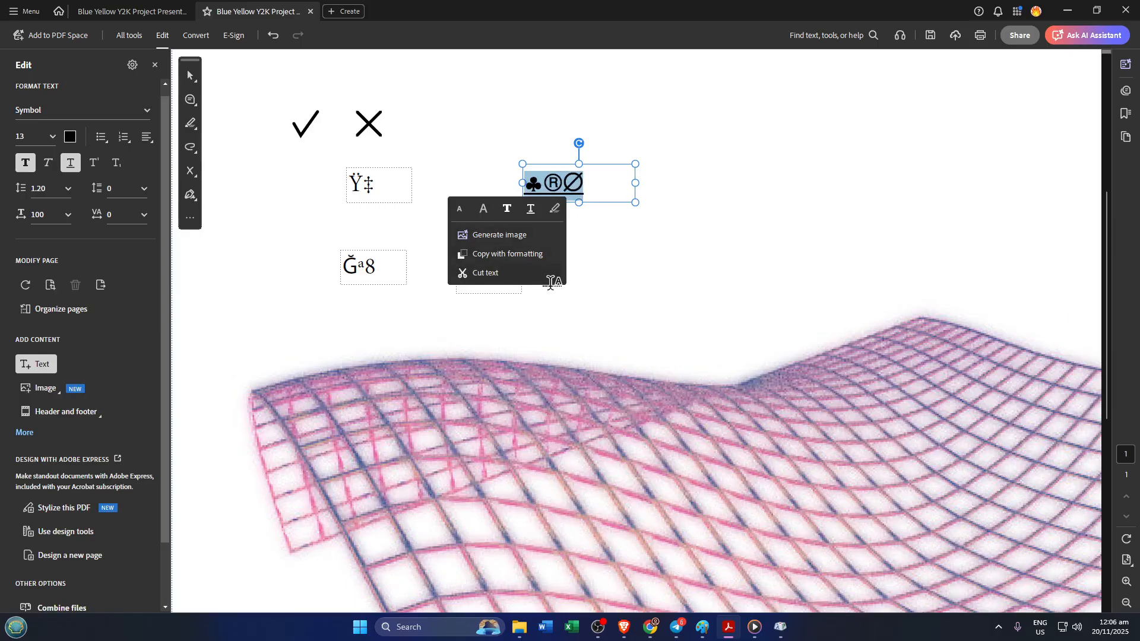
click(612, 260)
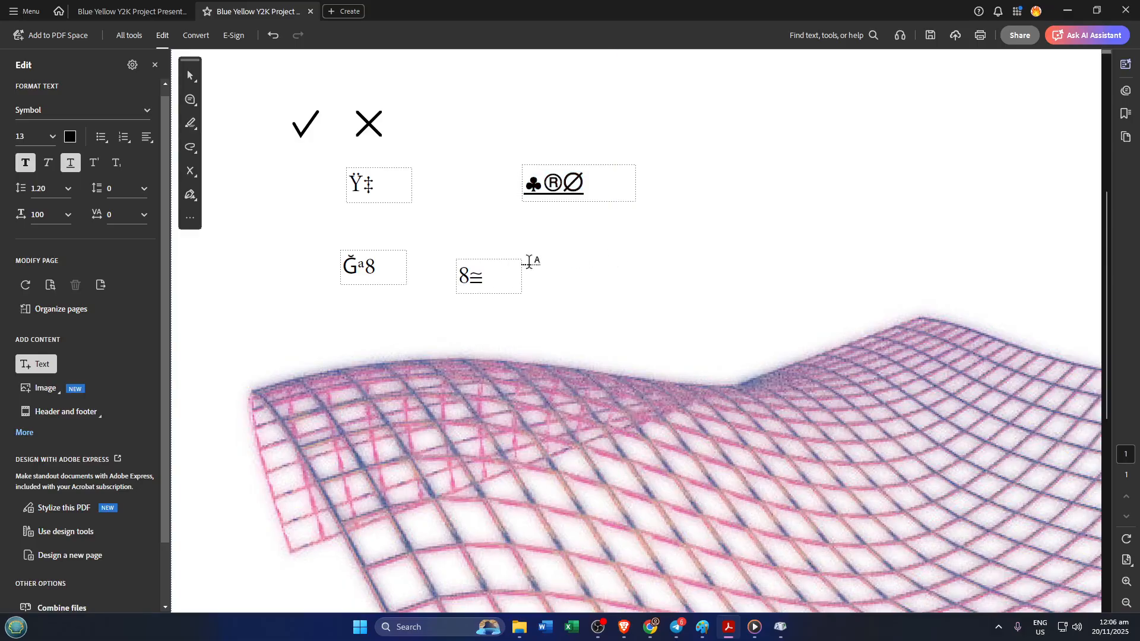
Switch back to Character Map and move its window over the PDF page
click(781, 628)
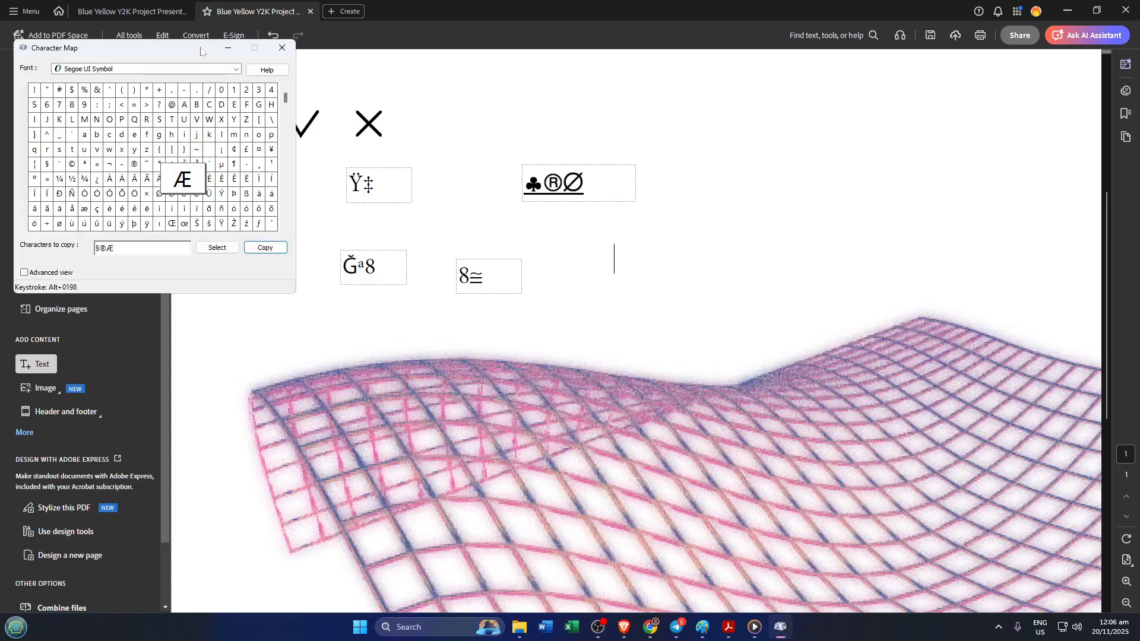
drag(201, 53, 476, 116)
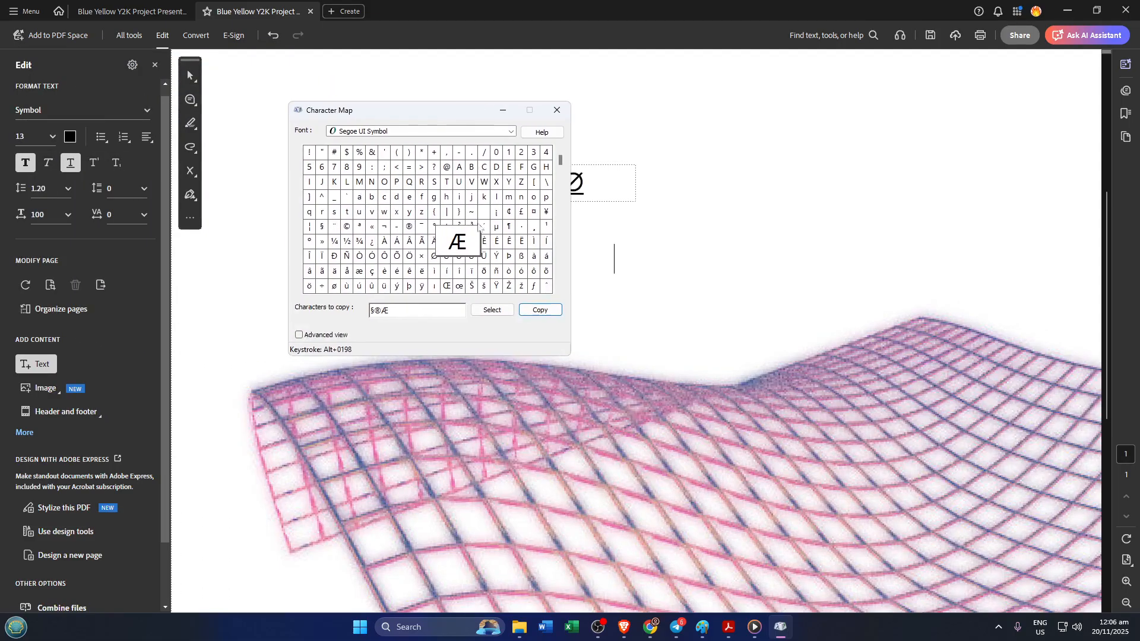